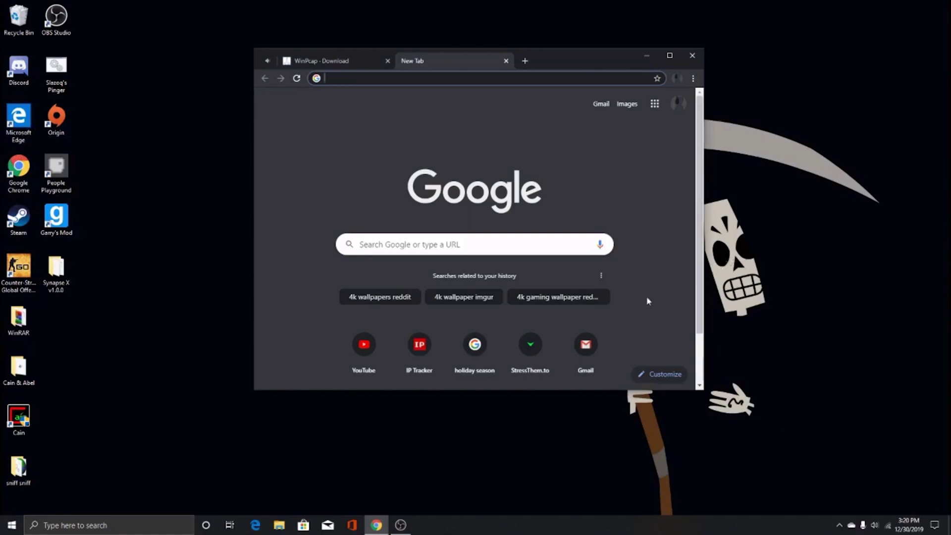
Open Windows Settings from the taskbar search.
{"action": "left_click", "coordinate": [768, 253]}
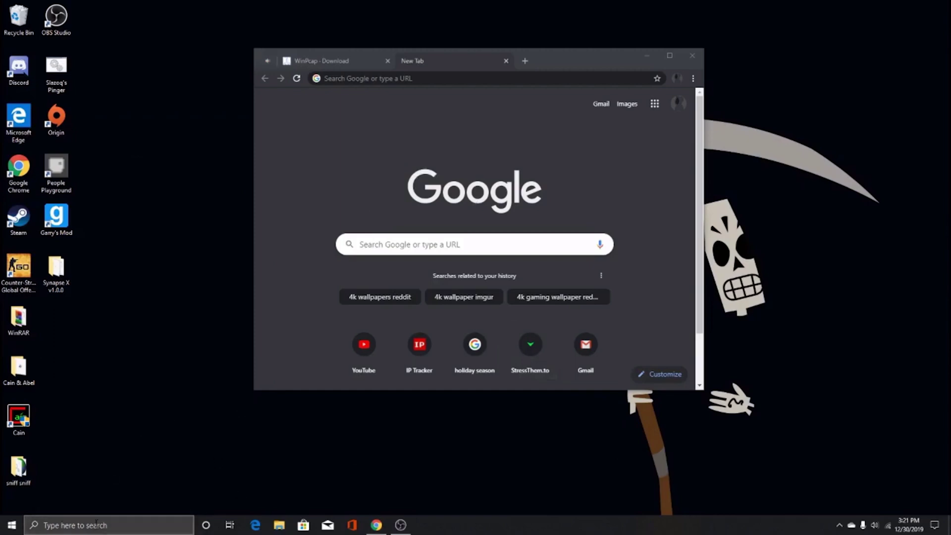
{"action": "left_click", "coordinate": [111, 525]}
{"action": "type", "text": "se"}
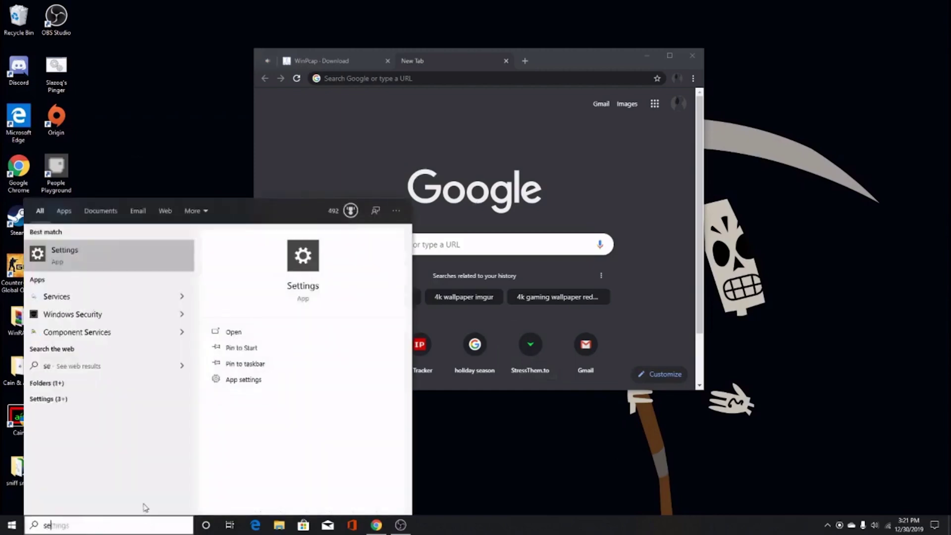
{"action": "type", "text": "tt"}
{"action": "key", "text": "Return"}
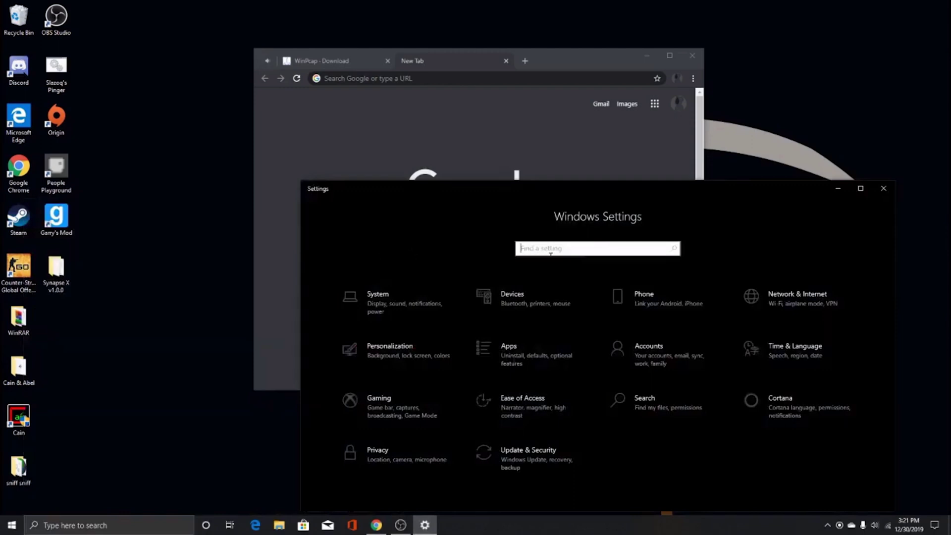
{"action": "type", "text": "virus"}
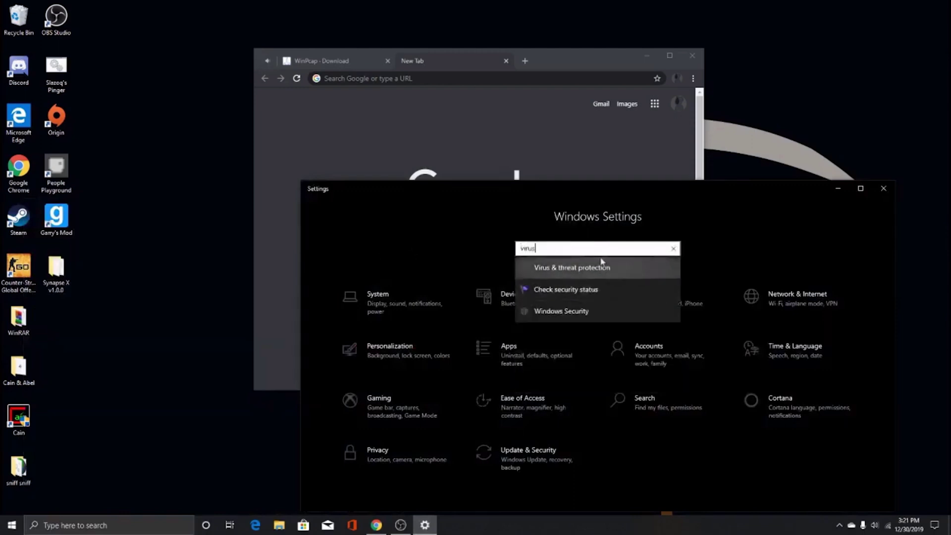
Confirm real-time and cloud-delivered protection are off under Virus & threat protection, then close Windows Security.
{"action": "left_click", "coordinate": [606, 267]}
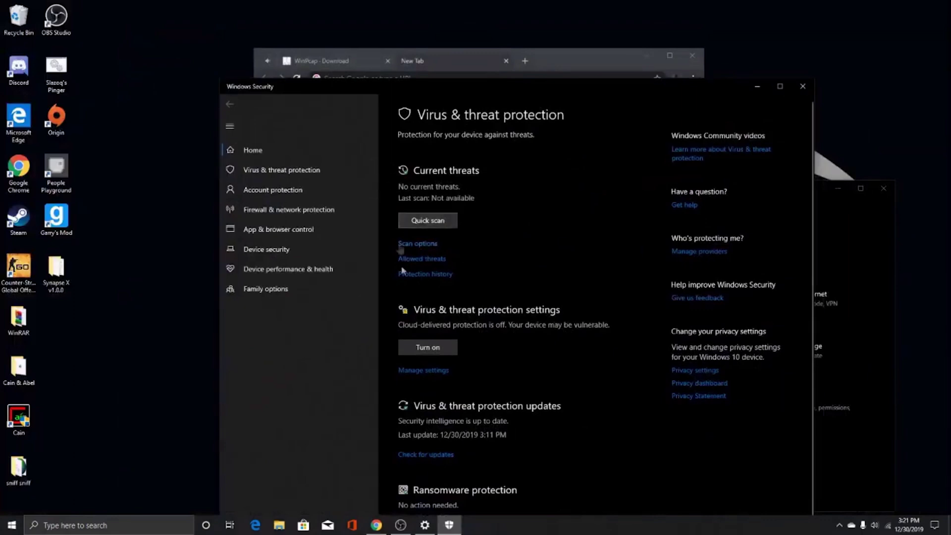
{"action": "left_click", "coordinate": [425, 370]}
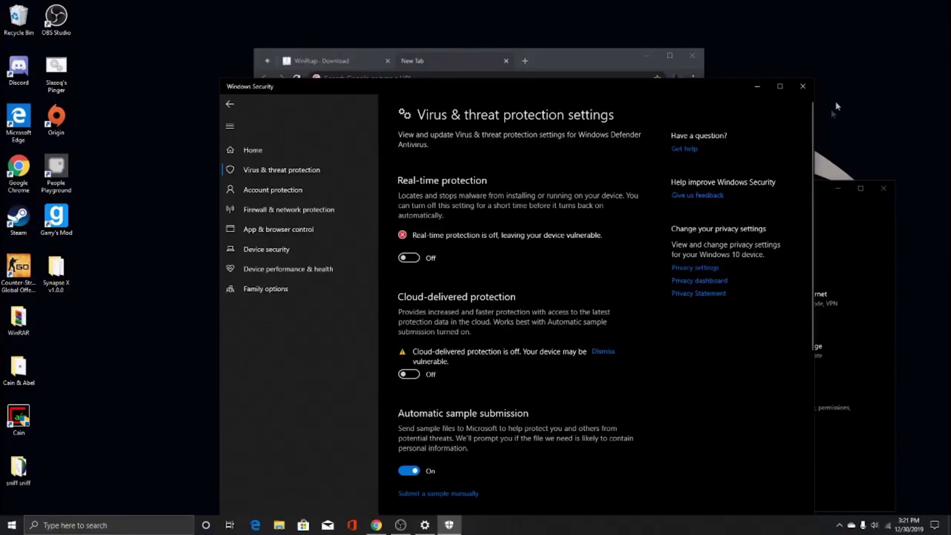
{"action": "left_click", "coordinate": [802, 86]}
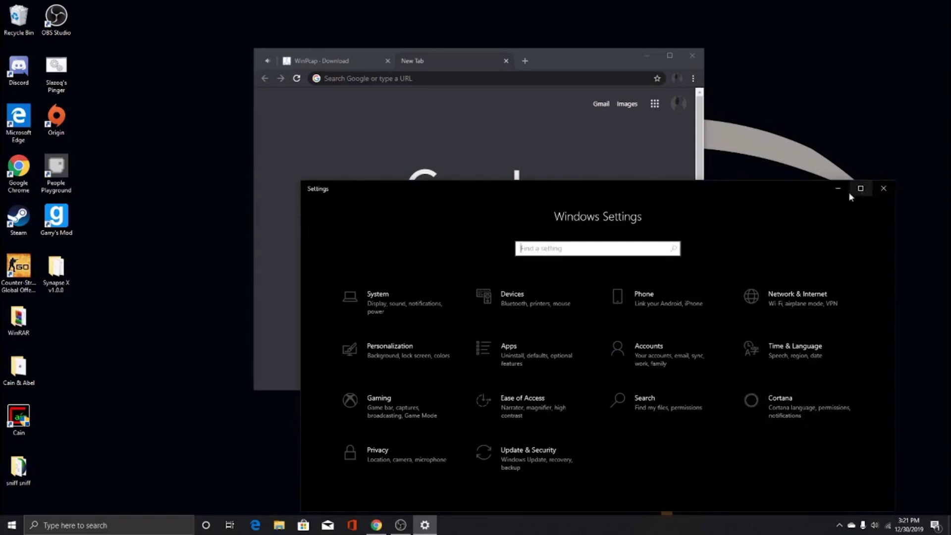
Open Network Connections from the network status page to show the Ethernet 2 and Wi-Fi adapters.
{"action": "left_click", "coordinate": [882, 188]}
{"action": "left_click", "coordinate": [128, 523]}
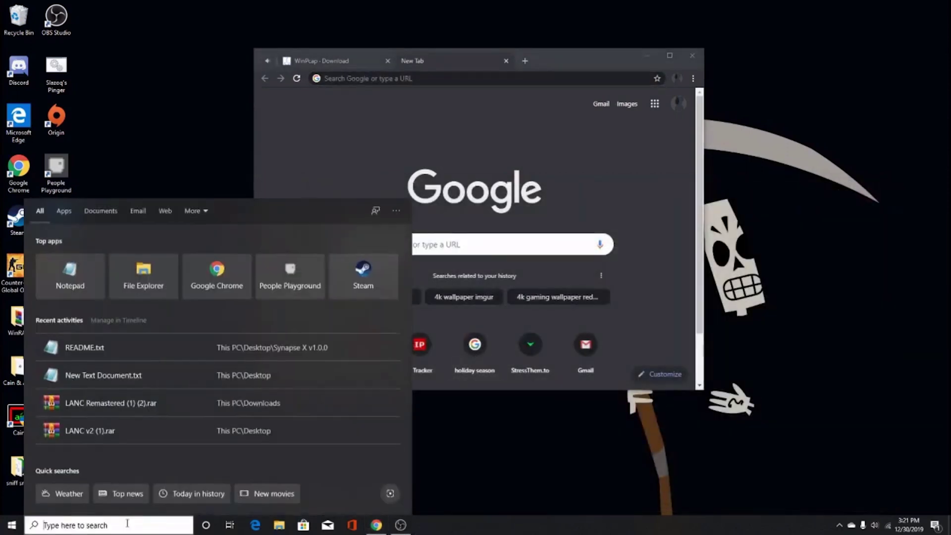
{"action": "type", "text": "netwo"}
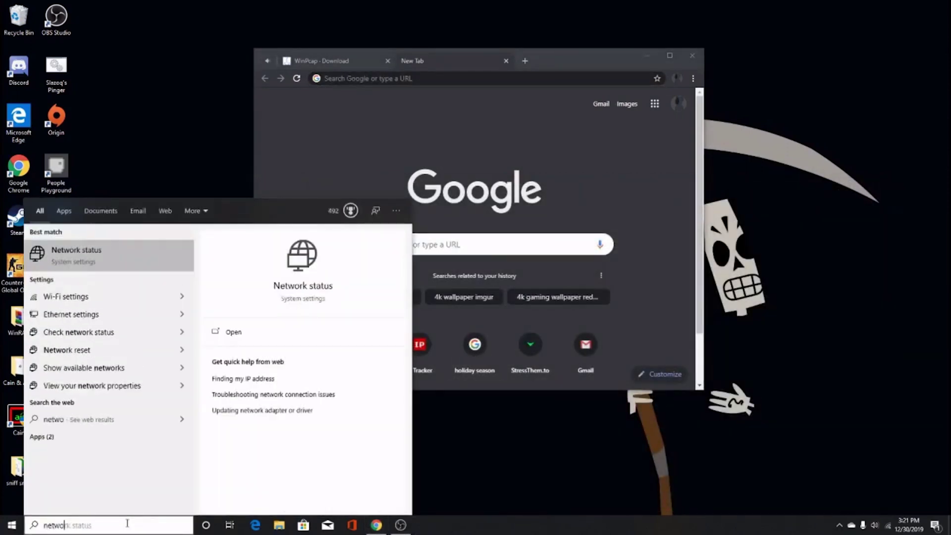
{"action": "left_click", "coordinate": [75, 253]}
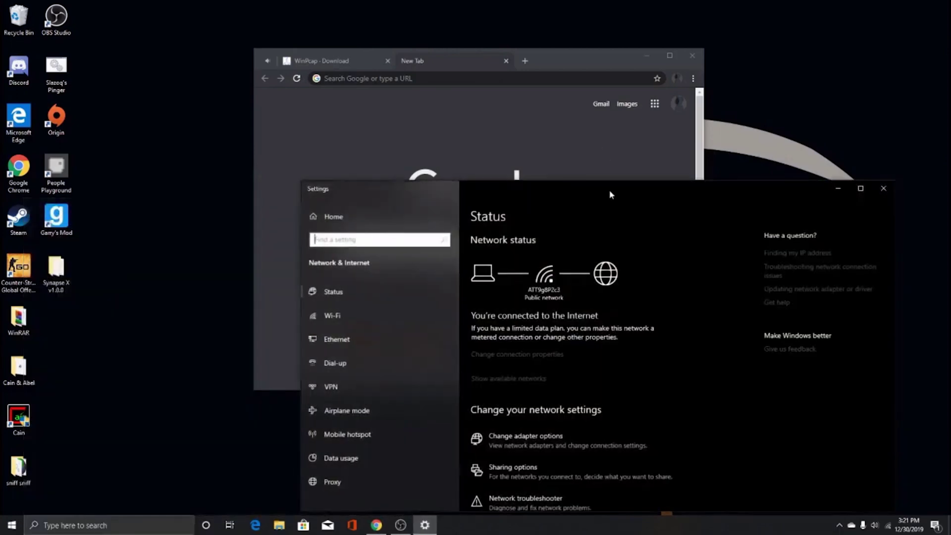
{"action": "left_click_drag", "start_coordinate": [610, 193], "coordinate": [657, 92]}
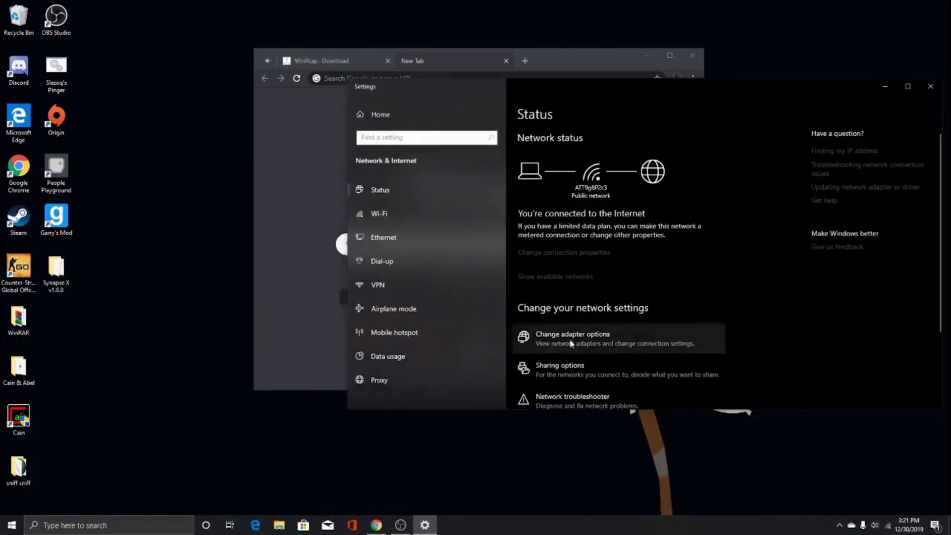
{"action": "left_click", "coordinate": [584, 342]}
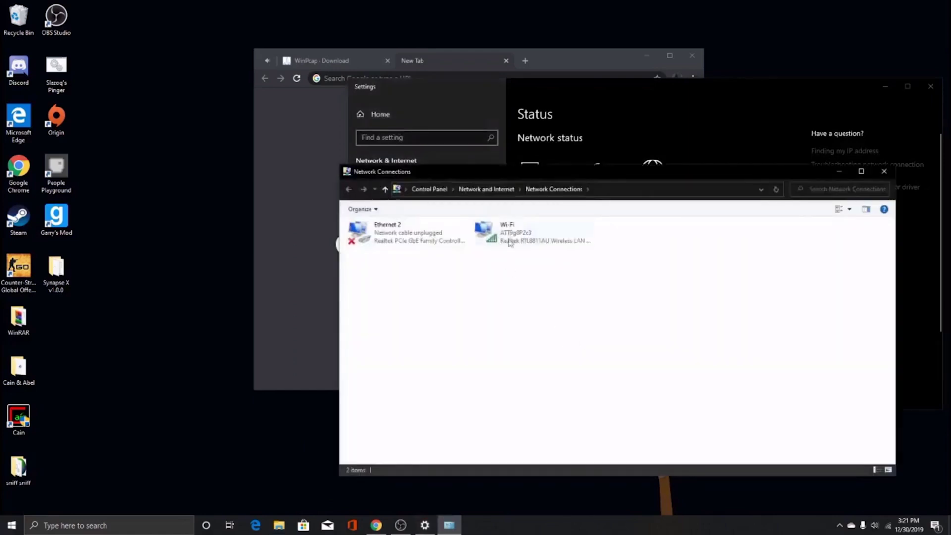
{"action": "left_click_drag", "start_coordinate": [484, 282], "coordinate": [675, 261]}
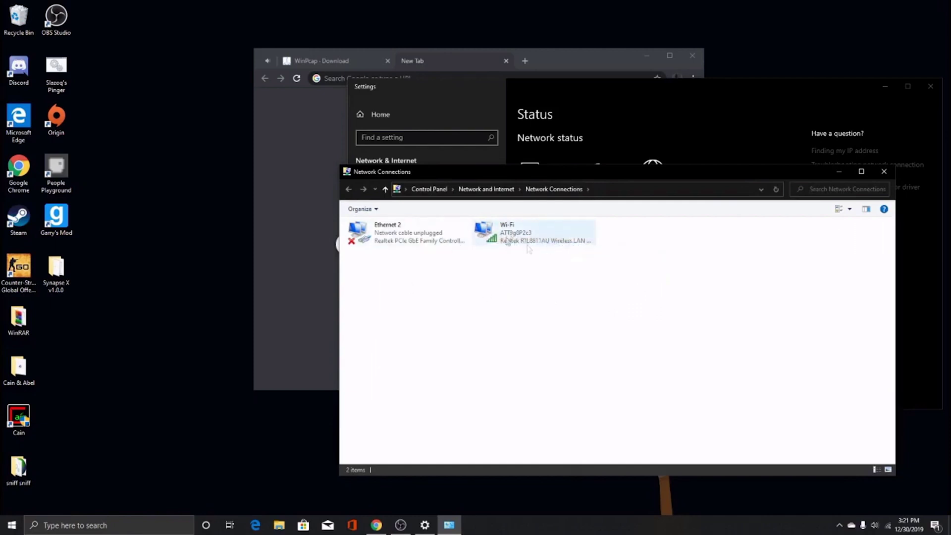
Review the Wi-Fi adapter's protocol list, confirm with OK, and close Network Connections.
{"action": "right_click", "coordinate": [510, 229]}
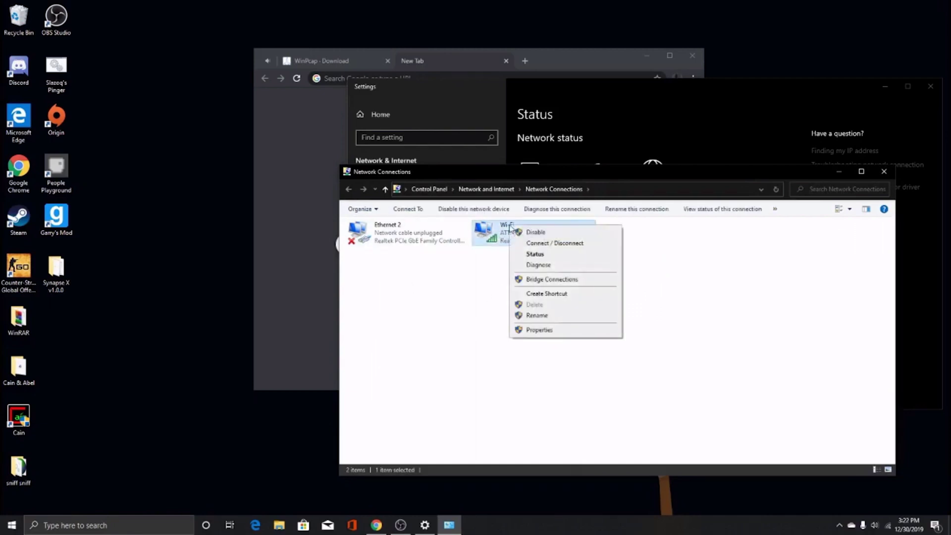
{"action": "left_click", "coordinate": [538, 329]}
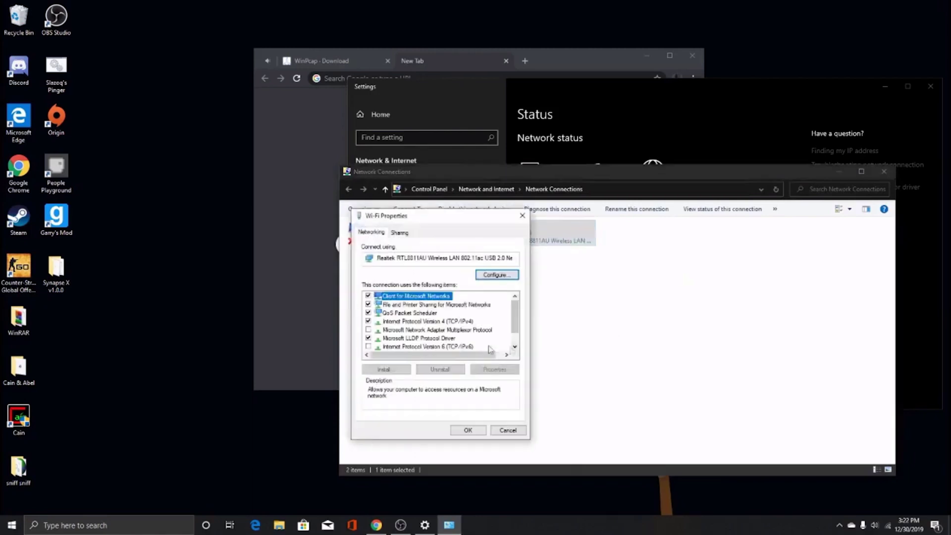
{"action": "scroll", "coordinate": [419, 338], "scroll_direction": "down", "scroll_amount": 1}
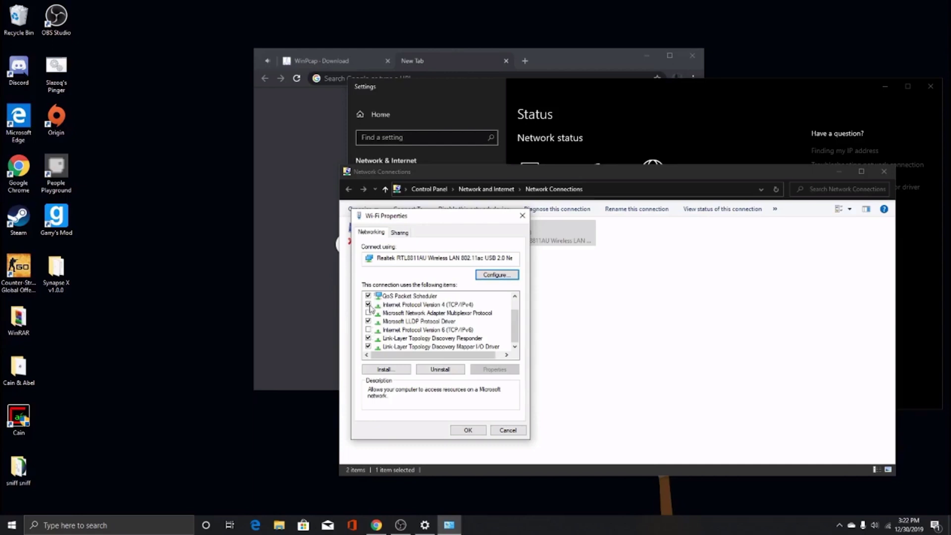
{"action": "left_click", "coordinate": [468, 432]}
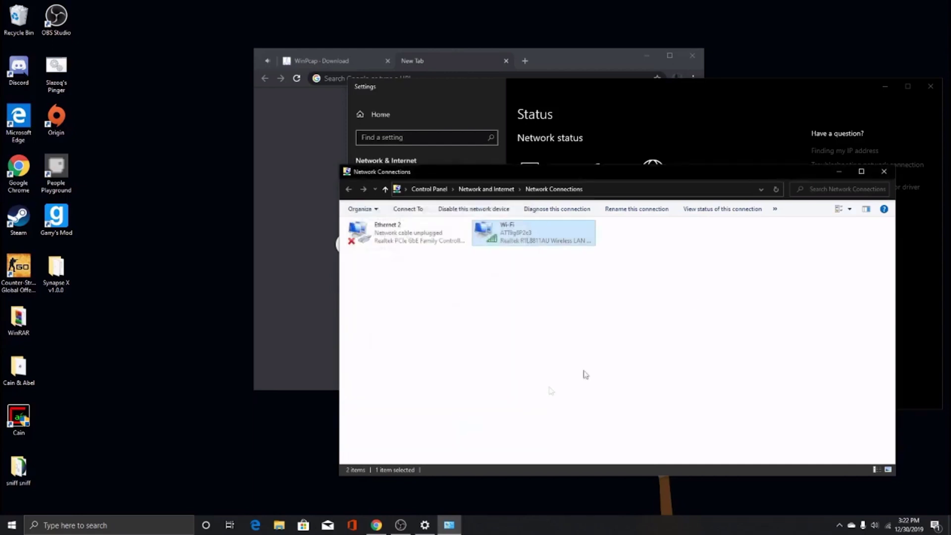
{"action": "left_click", "coordinate": [883, 171]}
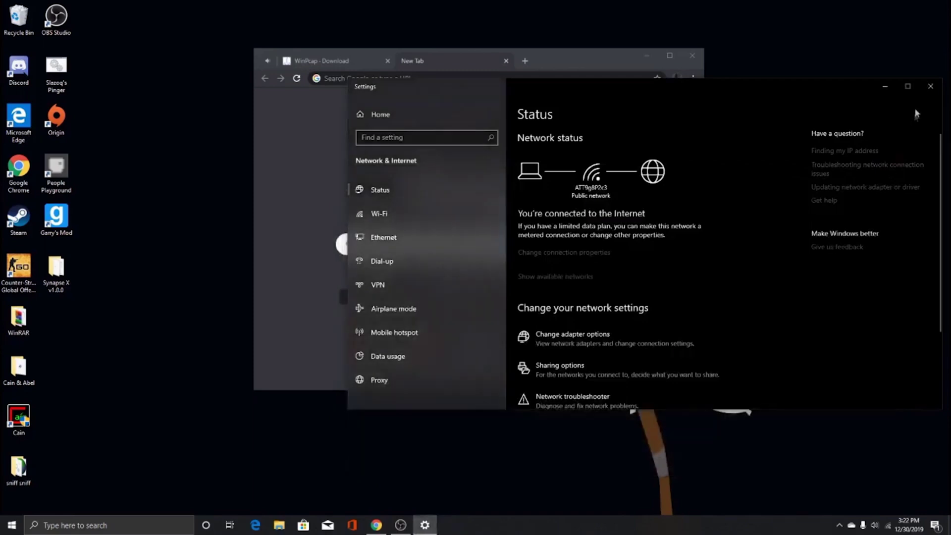
Read the WinPcap download page and its ceased-development notice, then go back to the blank new tab.
{"action": "left_click", "coordinate": [931, 86]}
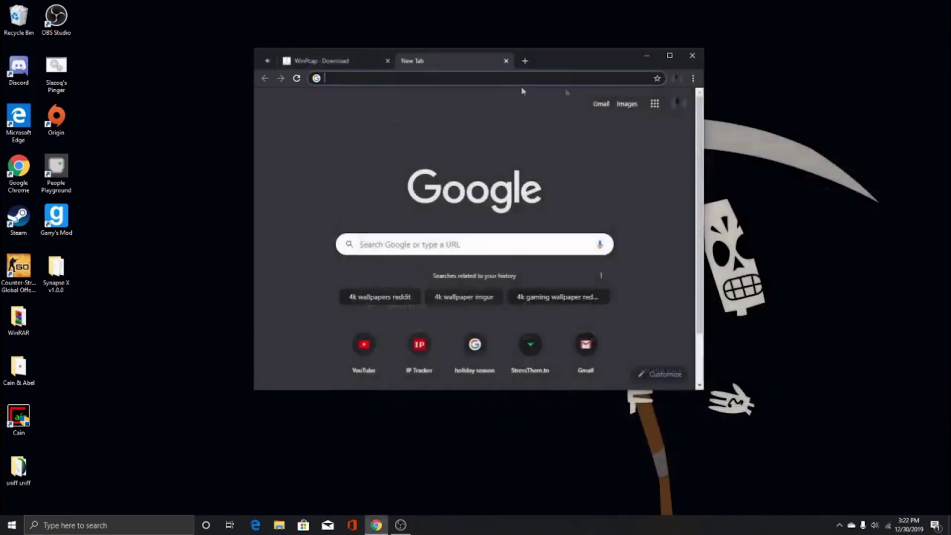
{"action": "left_click", "coordinate": [357, 61]}
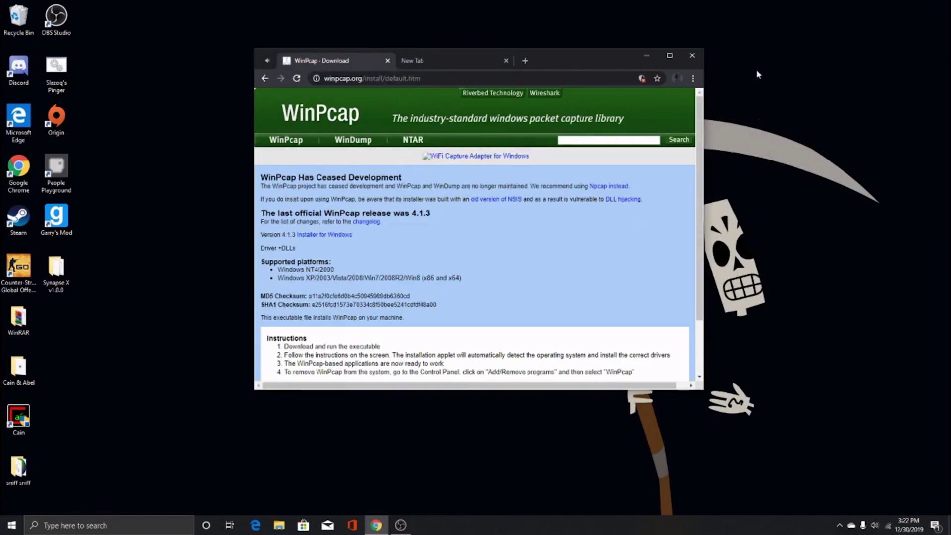
{"action": "left_click_drag", "start_coordinate": [728, 63], "coordinate": [757, 312]}
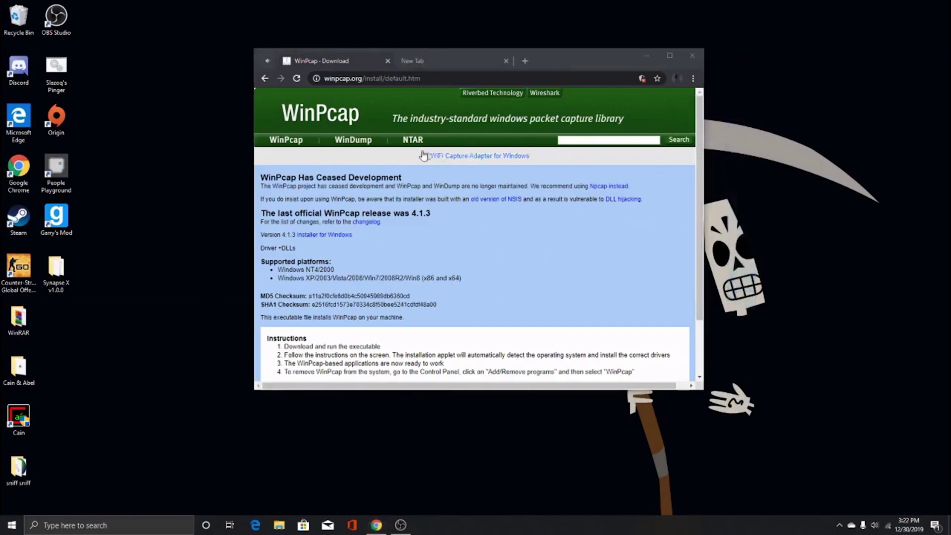
{"action": "left_click", "coordinate": [285, 158]}
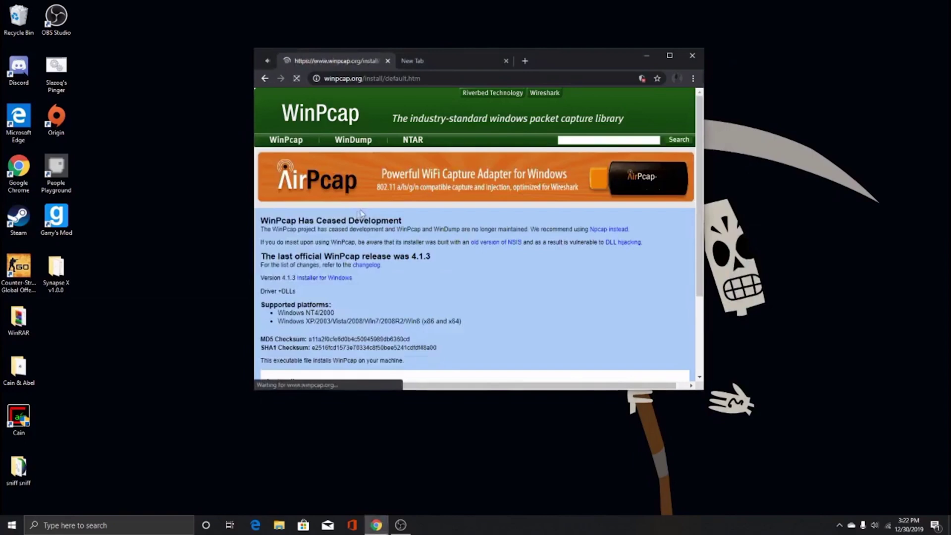
{"action": "left_click_drag", "start_coordinate": [258, 224], "coordinate": [332, 256]}
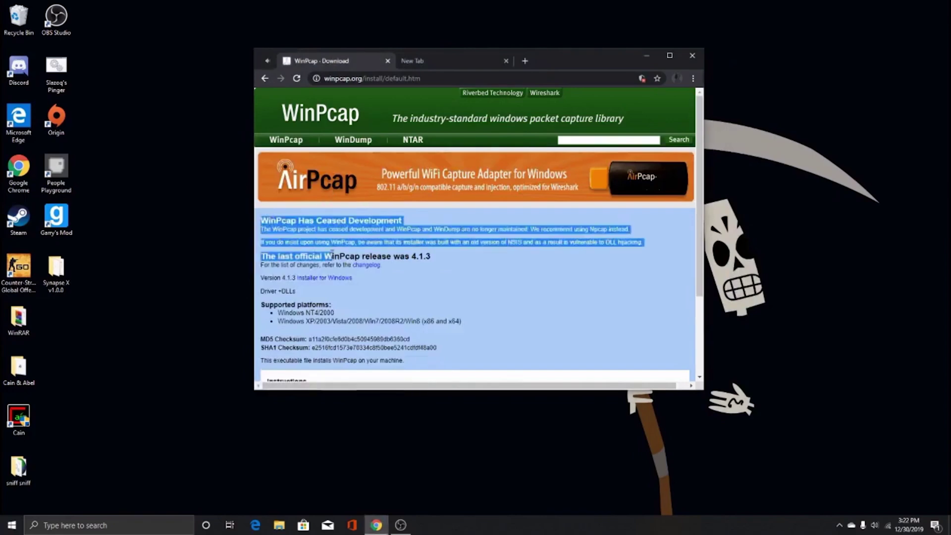
{"action": "left_click", "coordinate": [343, 244]}
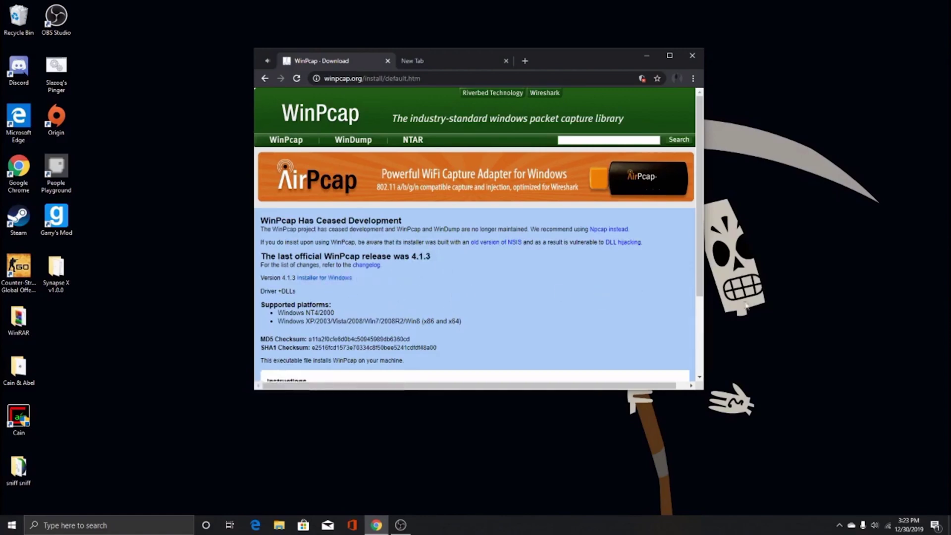
{"action": "left_click", "coordinate": [769, 297]}
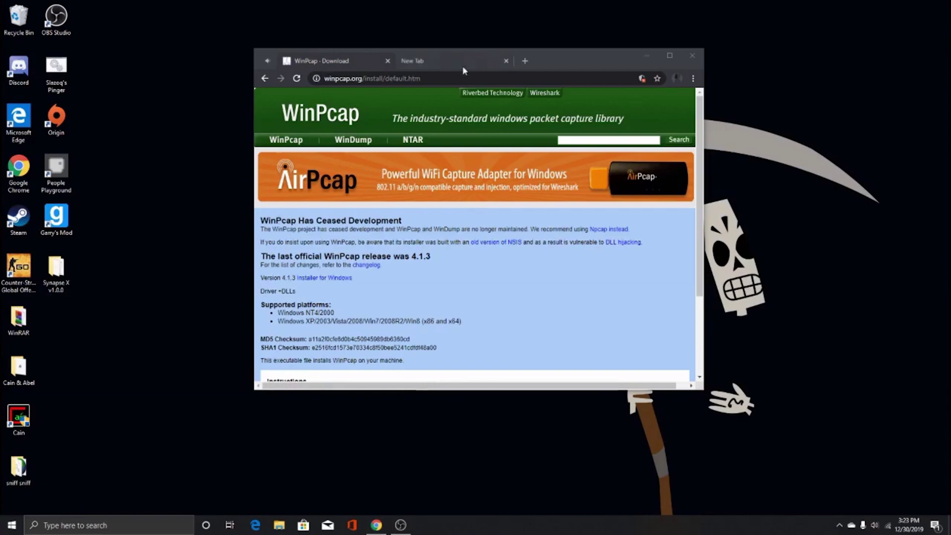
{"action": "left_click", "coordinate": [444, 60]}
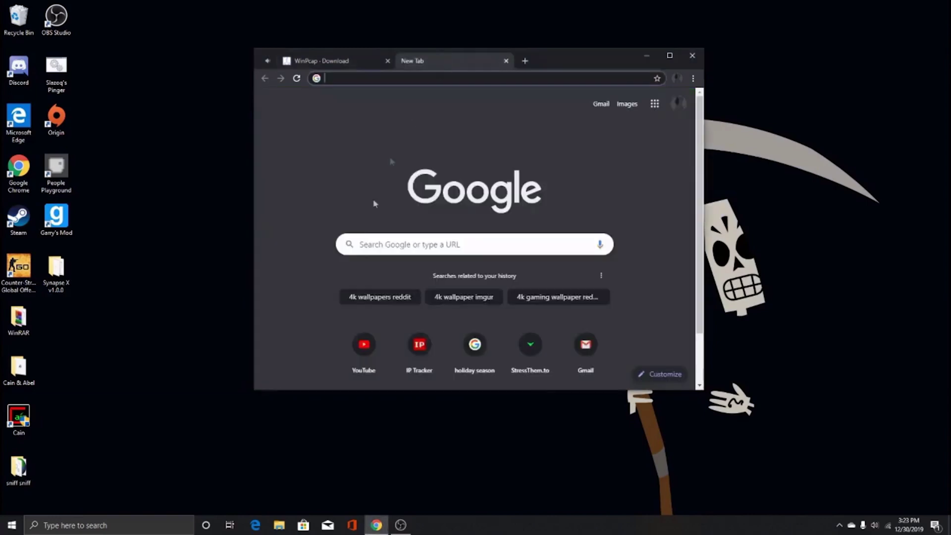
{"action": "type", "text": "a"}
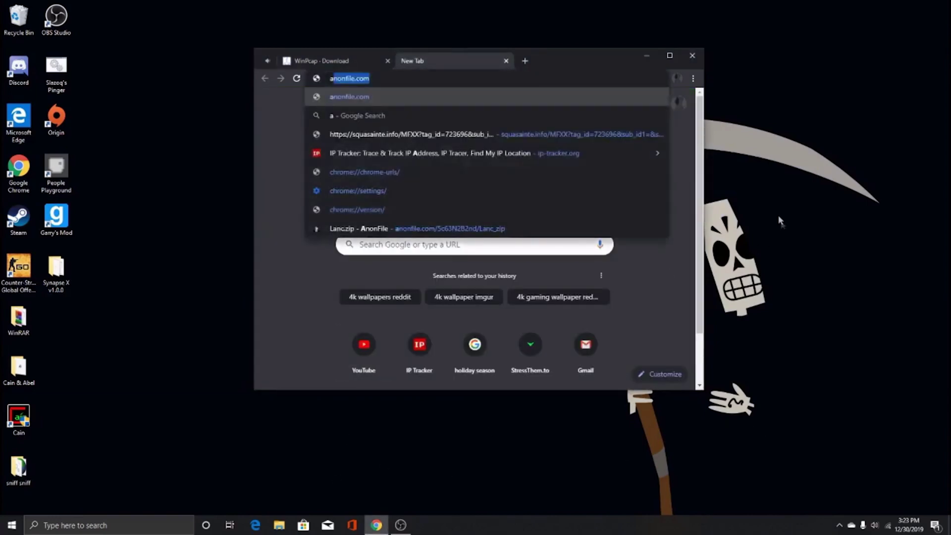
{"action": "key", "text": "BackSpace"}
{"action": "key", "text": "BackSpace"}
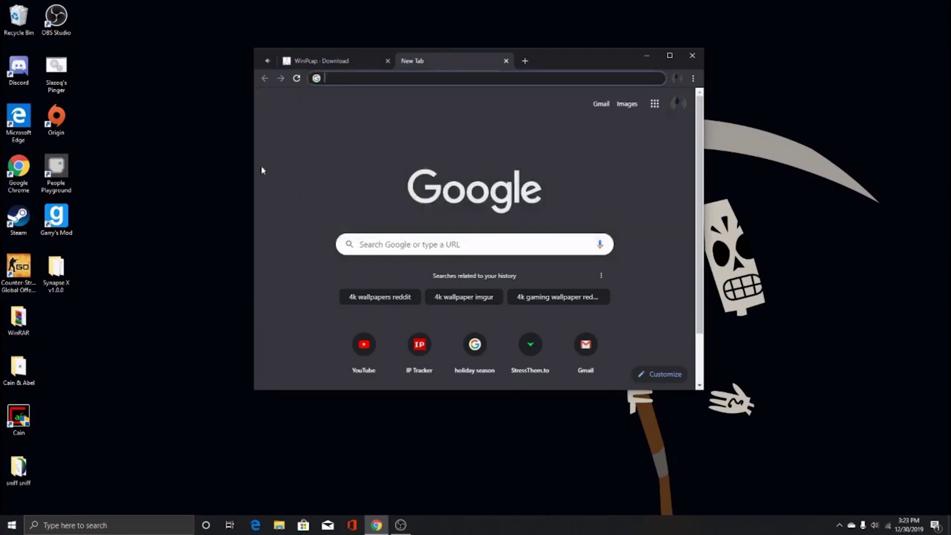
Open the sniff sniff desktop folder, centre its window, and select the LANC and DLL files.
{"action": "left_click", "coordinate": [137, 202]}
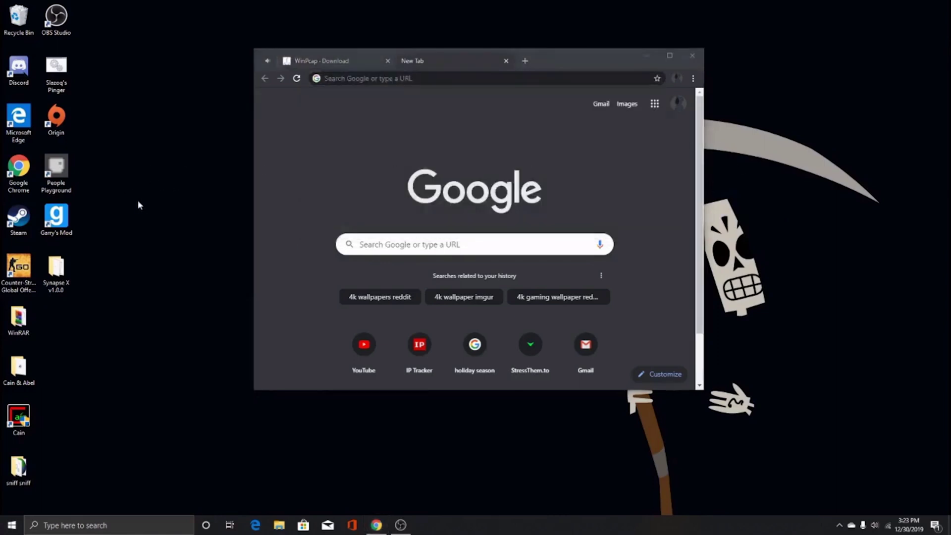
{"action": "double_click", "coordinate": [19, 468]}
{"action": "left_click_drag", "start_coordinate": [160, 172], "coordinate": [452, 134]}
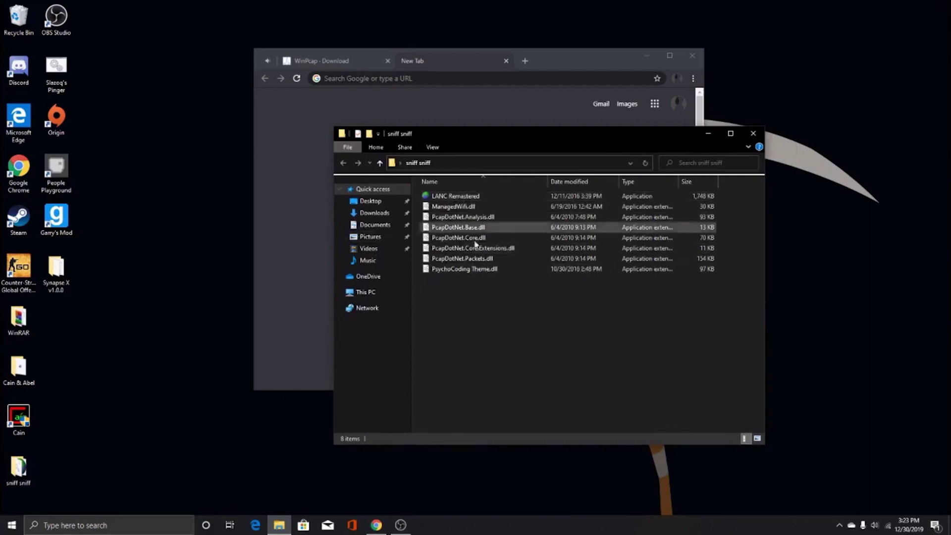
{"action": "key", "text": "ctrl+a"}
{"action": "left_click", "coordinate": [457, 296]}
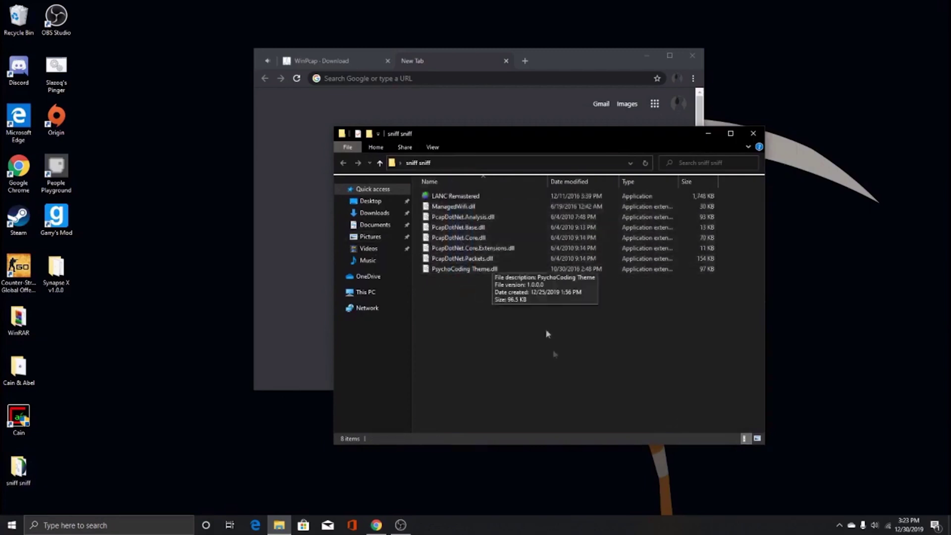
{"action": "mouse_move", "coordinate": [463, 290]}
{"action": "left_mouse_down"}
{"action": "mouse_move", "coordinate": [448, 191]}
{"action": "mouse_move", "coordinate": [465, 290]}
{"action": "mouse_move", "coordinate": [489, 299]}
{"action": "mouse_move", "coordinate": [435, 299]}
{"action": "left_mouse_up"}
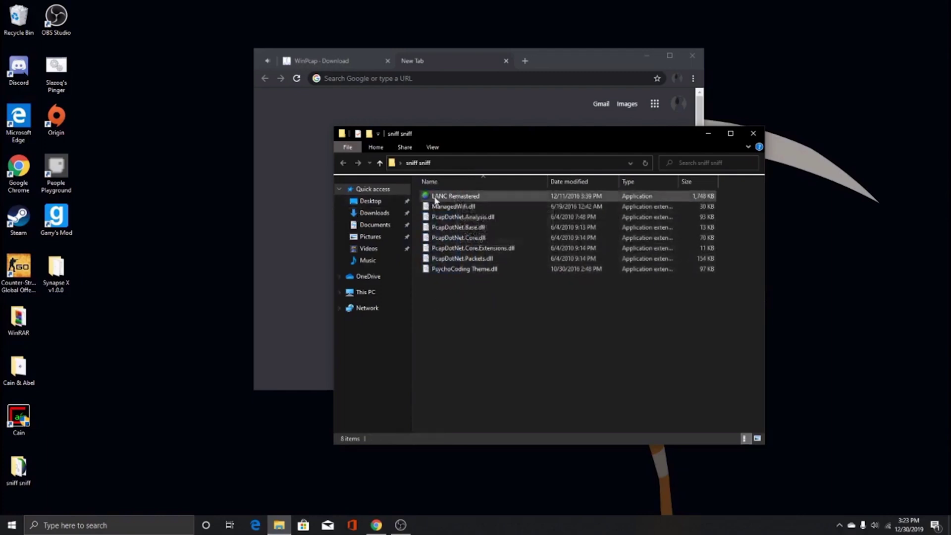
Launch LANC Remastered, close Explorer and minimize Chrome, and position the LANC window.
{"action": "left_click", "coordinate": [436, 198]}
{"action": "double_click", "coordinate": [435, 198]}
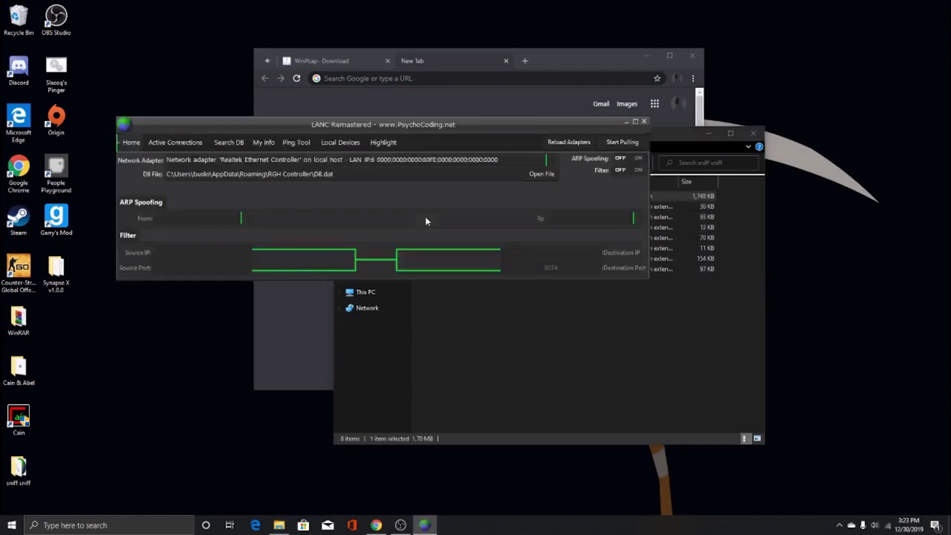
{"action": "left_click", "coordinate": [709, 133]}
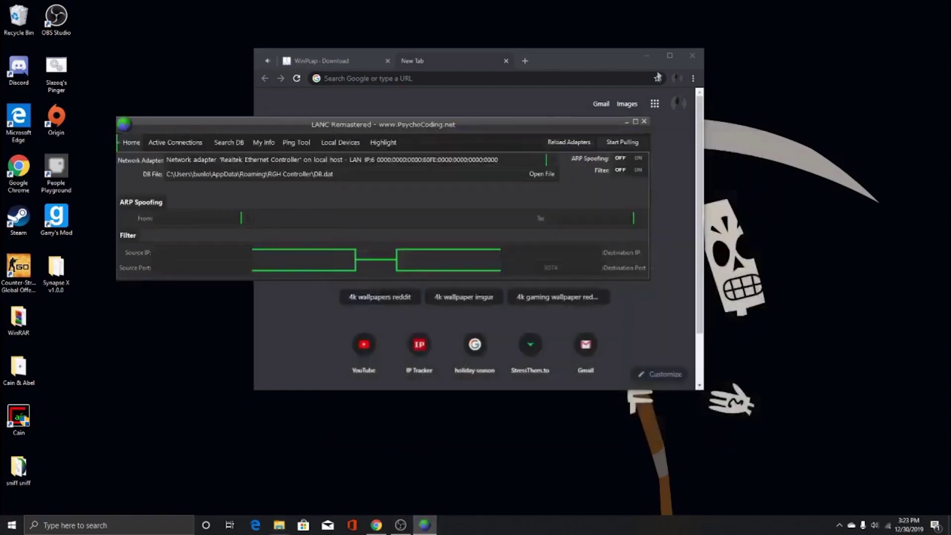
{"action": "left_click", "coordinate": [647, 56]}
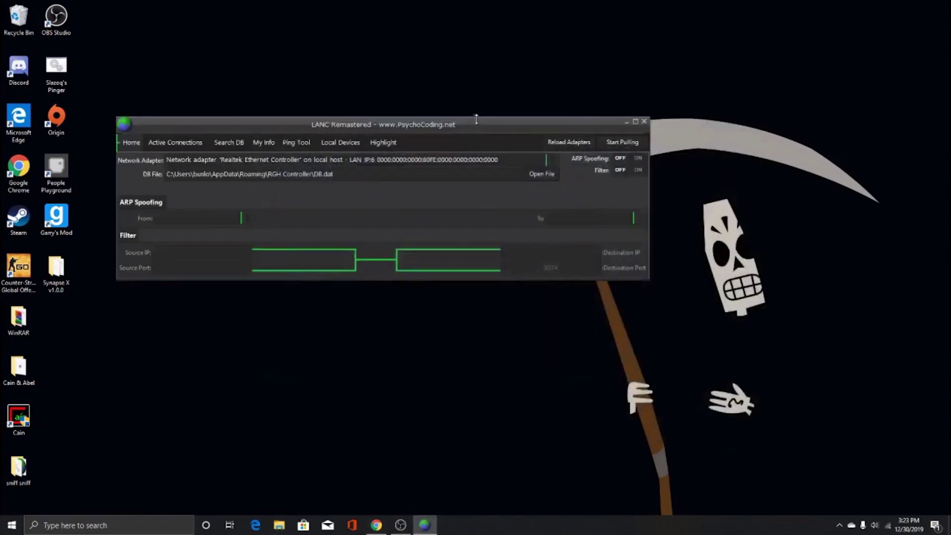
{"action": "left_click_drag", "start_coordinate": [475, 123], "coordinate": [620, 145]}
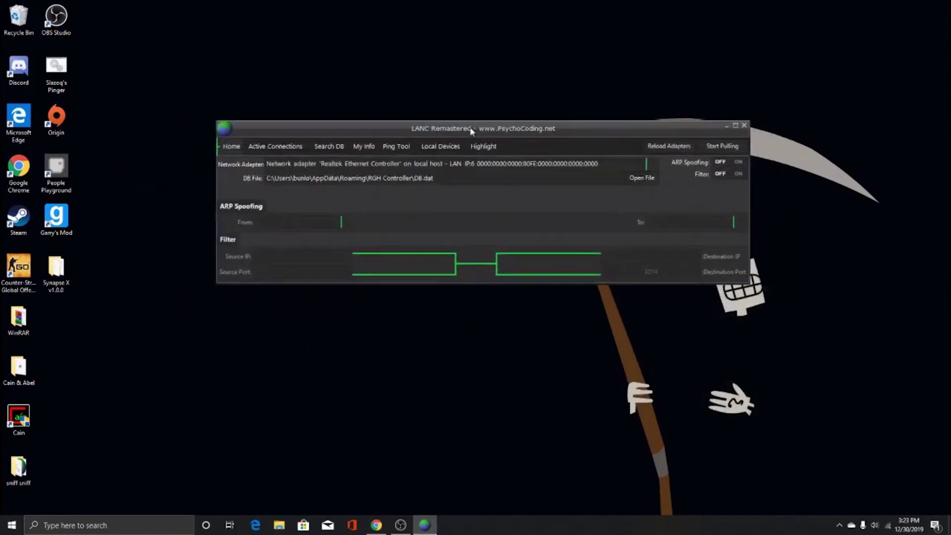
{"action": "left_click_drag", "start_coordinate": [472, 130], "coordinate": [477, 125]}
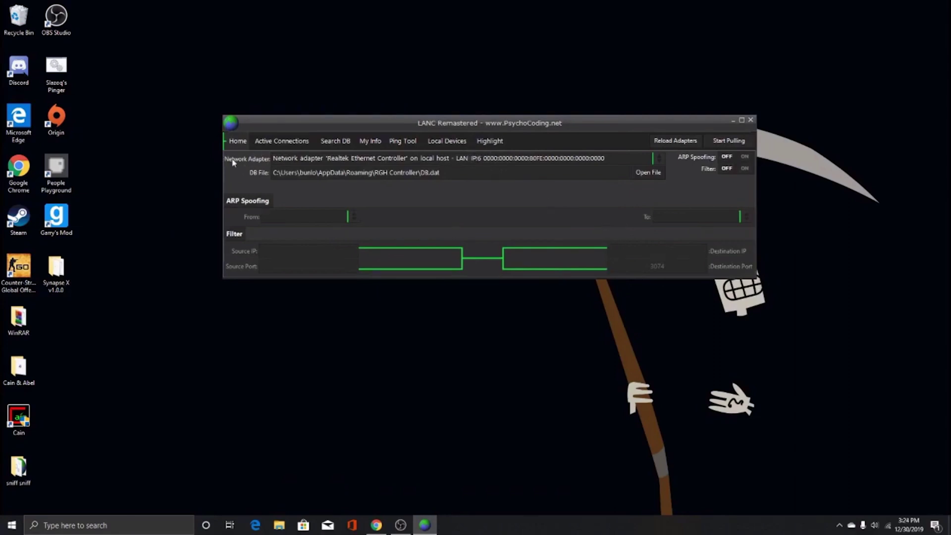
Set the network adapter to the Microsoft adapter at LAN IP 192.168.1.142.
{"action": "left_click", "coordinate": [413, 157]}
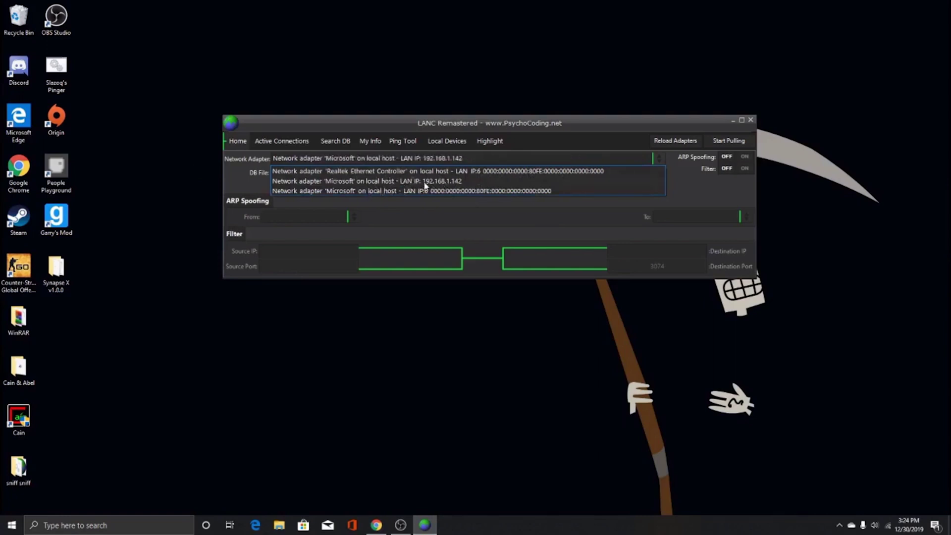
{"action": "left_click", "coordinate": [426, 185]}
{"action": "left_click", "coordinate": [436, 158]}
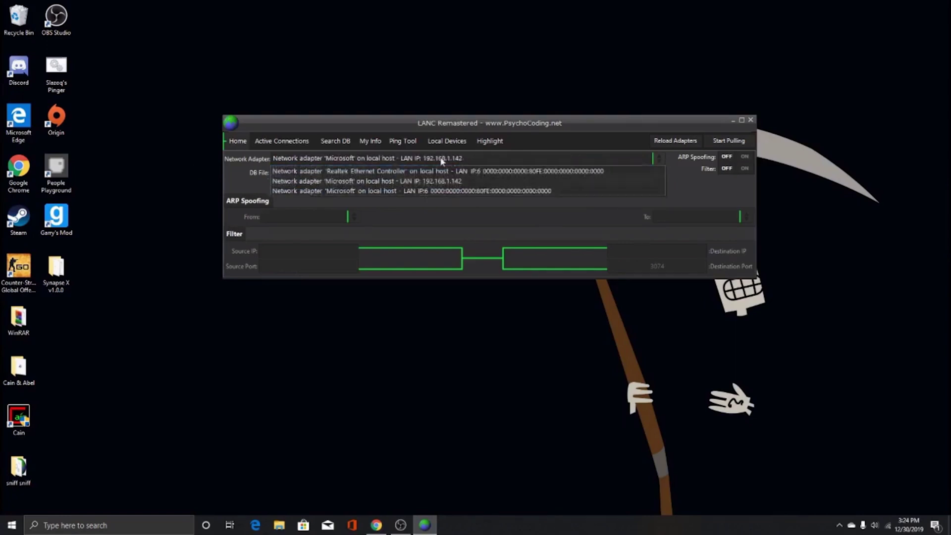
{"action": "left_click", "coordinate": [445, 184]}
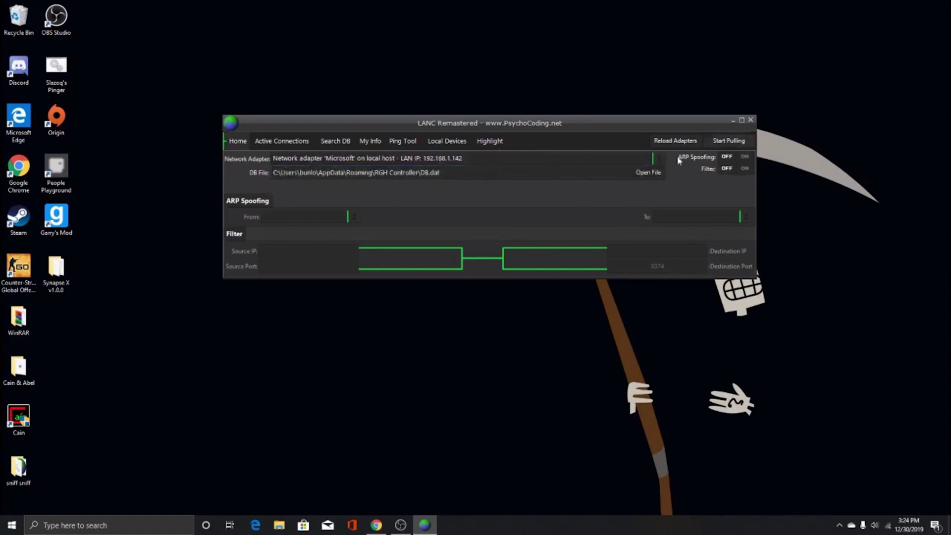
Switch ARP Spoofing and Filter on, select the 3074 destination port, and check the source IP list.
{"action": "left_click", "coordinate": [745, 156]}
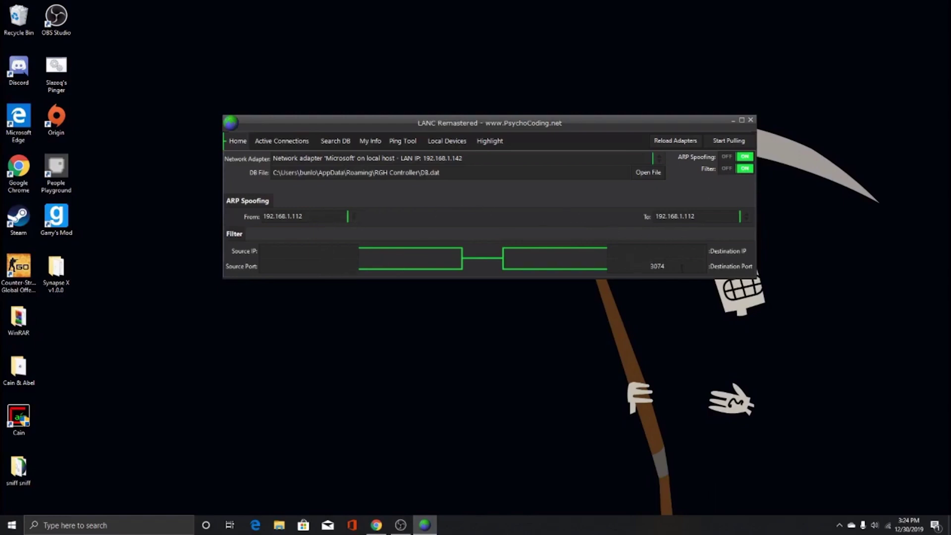
{"action": "left_click_drag", "start_coordinate": [682, 267], "coordinate": [590, 263]}
{"action": "left_click", "coordinate": [337, 217]}
{"action": "left_click", "coordinate": [312, 173]}
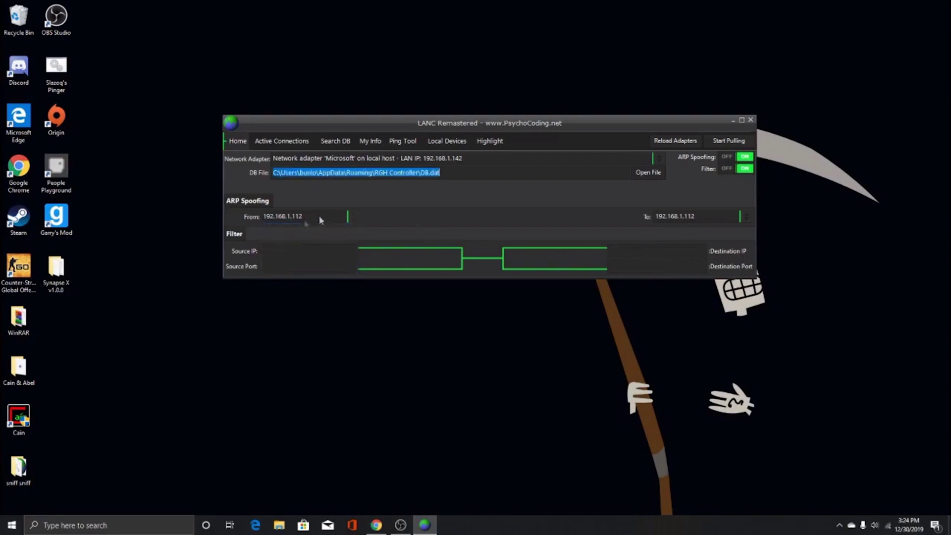
{"action": "left_click", "coordinate": [407, 184]}
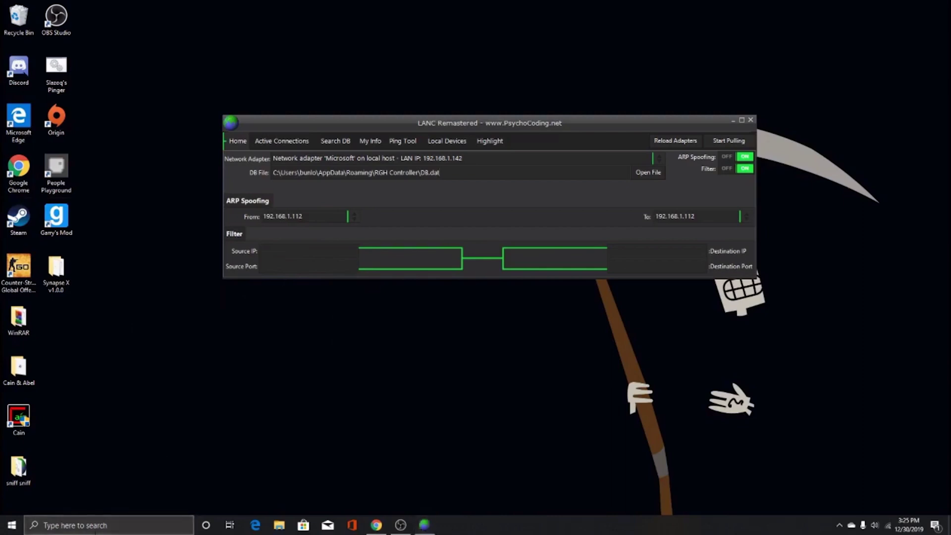
Run ipconfig beside LANC, showing Wi-Fi IP 192.168.1.142 and gateway 192.168.1.254.
{"action": "left_click", "coordinate": [93, 525]}
{"action": "type", "text": "cmd"}
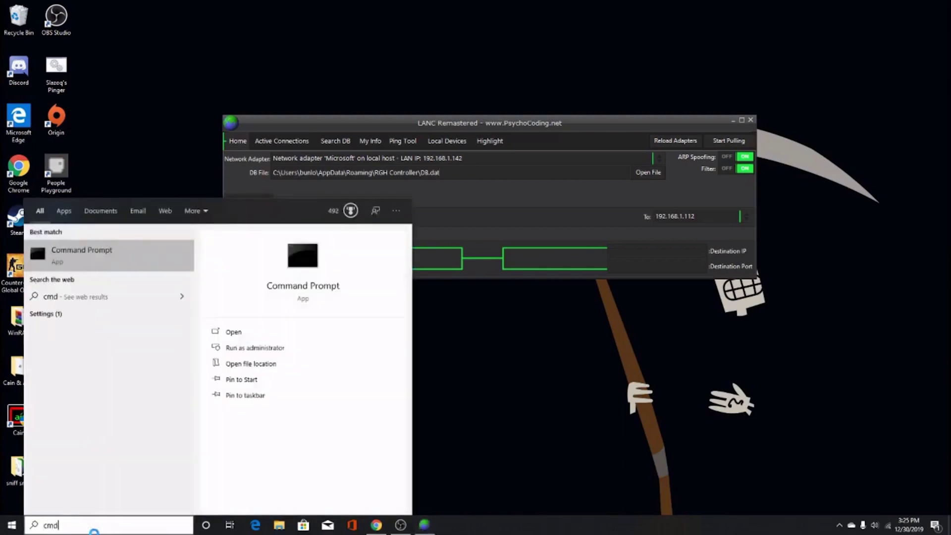
{"action": "left_click", "coordinate": [63, 265]}
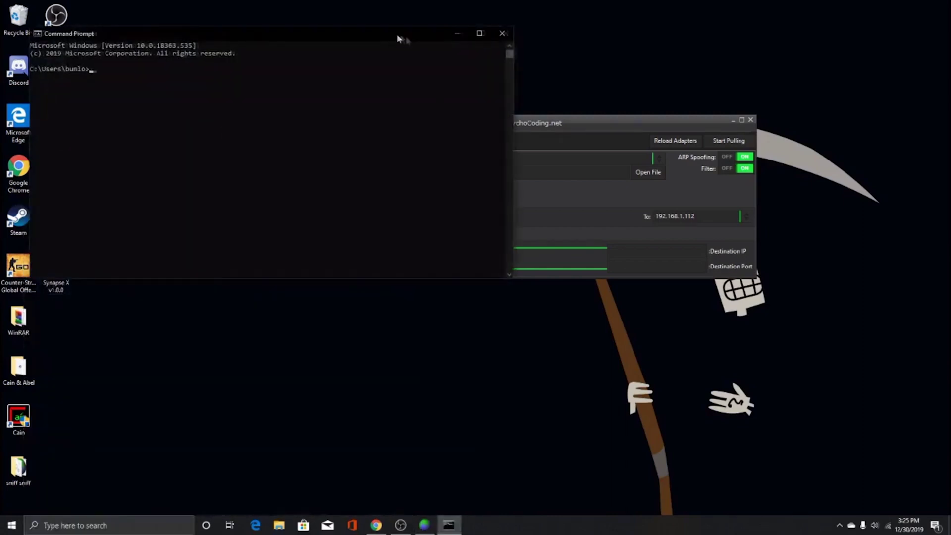
{"action": "left_click_drag", "start_coordinate": [397, 33], "coordinate": [801, 174]}
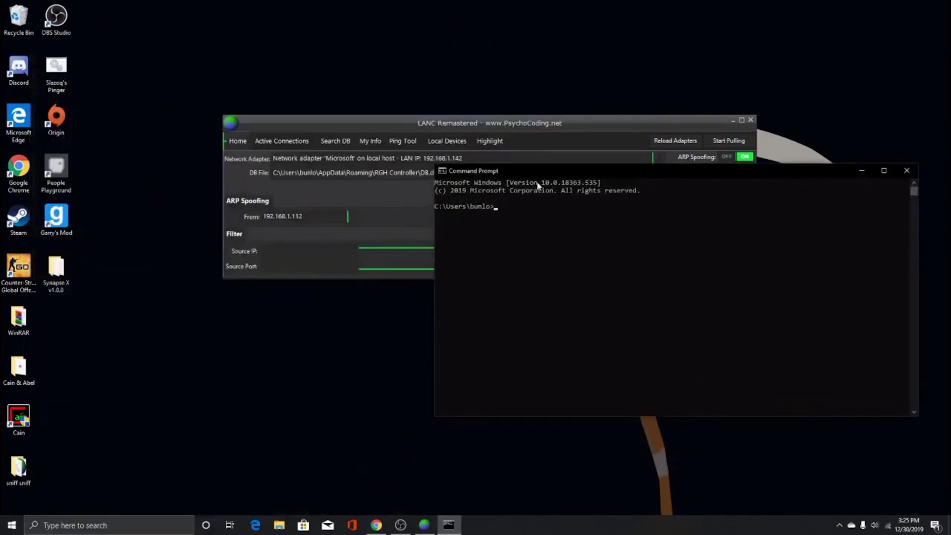
{"action": "type", "text": "ipconfig"}
{"action": "key", "text": "Return"}
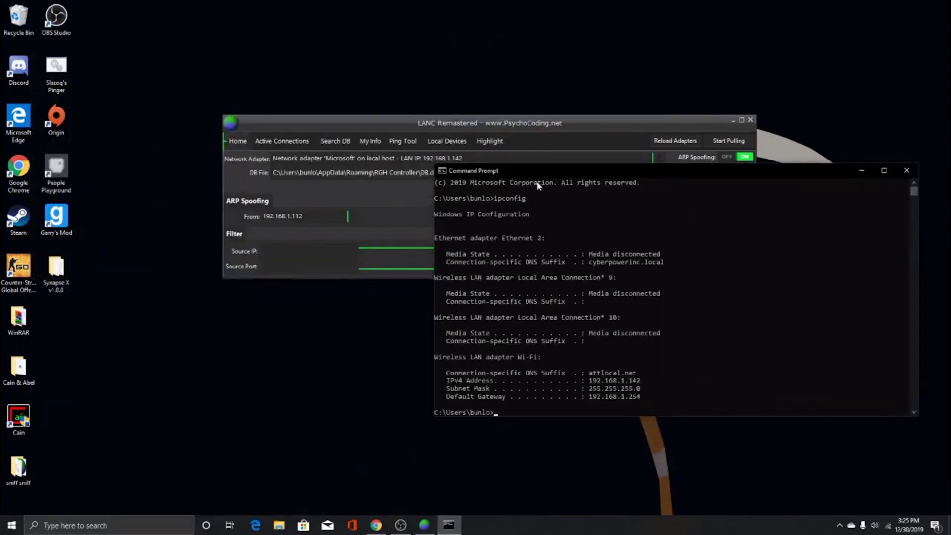
{"action": "left_click_drag", "start_coordinate": [505, 170], "coordinate": [565, 173]}
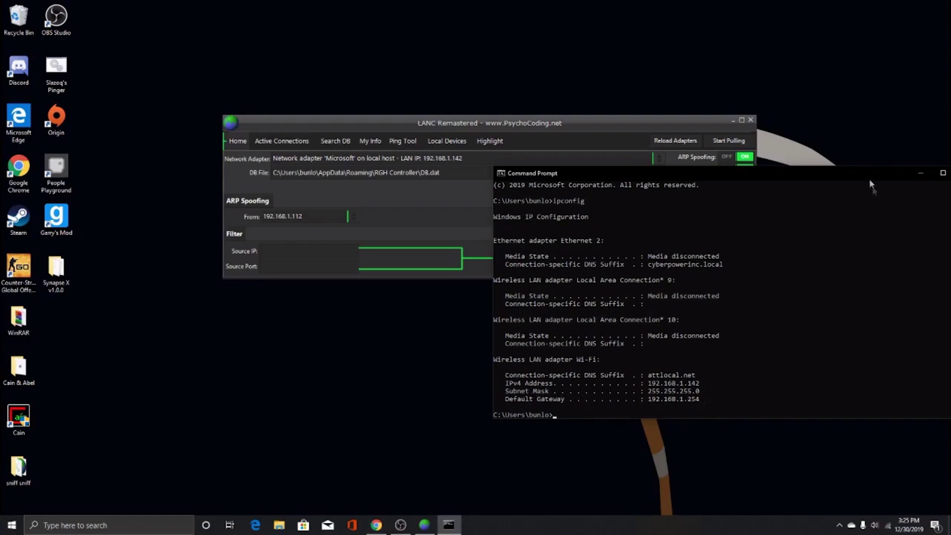
Hide Command Prompt and choose 192.168.1.254 as the ARP spoofing From address.
{"action": "left_click", "coordinate": [920, 173]}
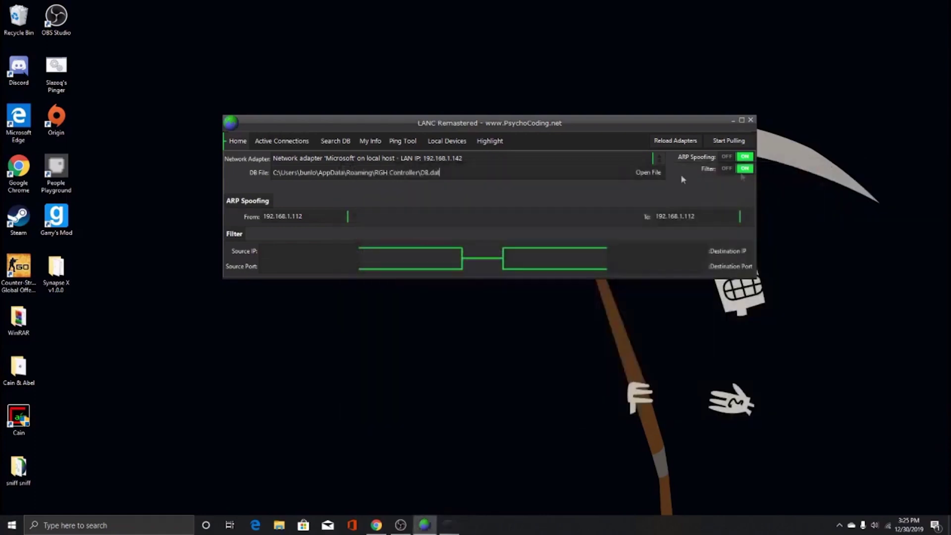
{"action": "left_click", "coordinate": [320, 218]}
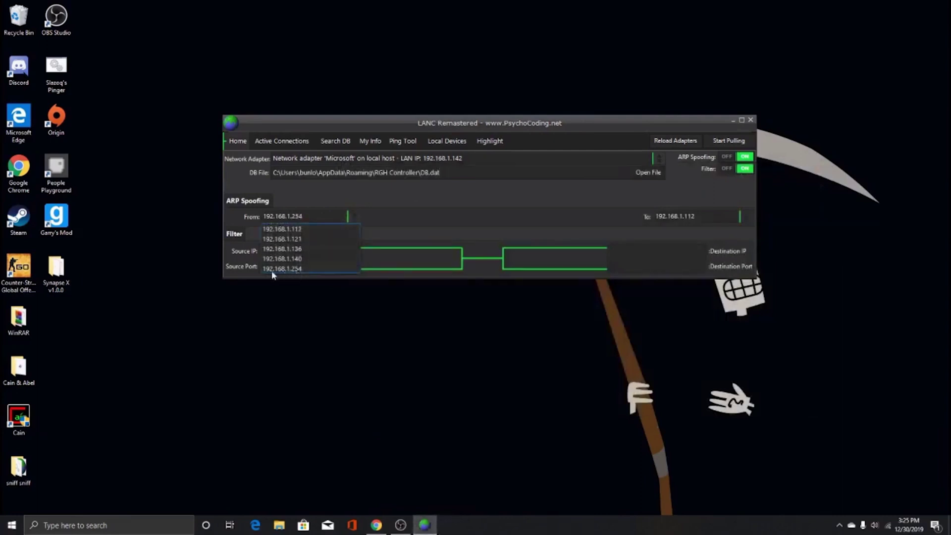
{"action": "left_click", "coordinate": [300, 271]}
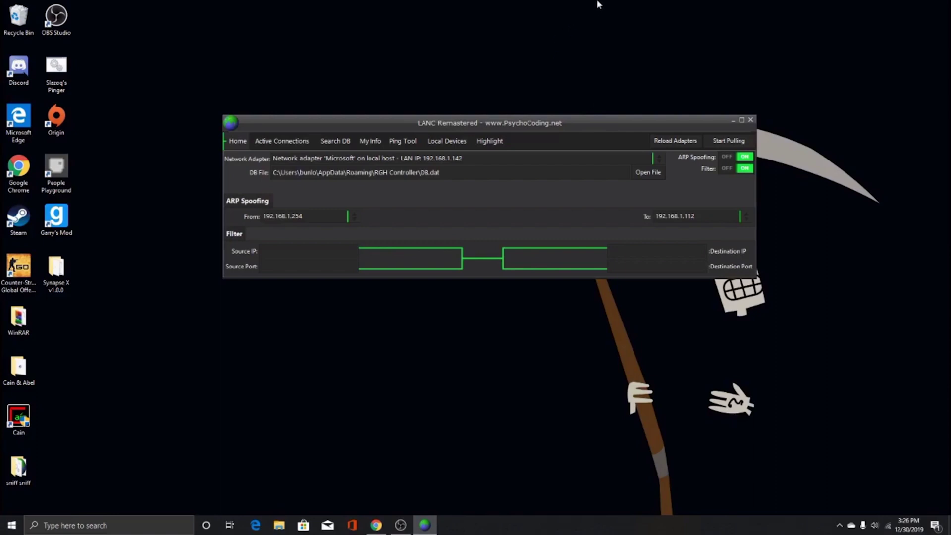
Target 192.168.1.136 and start pulling connections filtered on destination port 3074.
{"action": "left_click", "coordinate": [674, 217]}
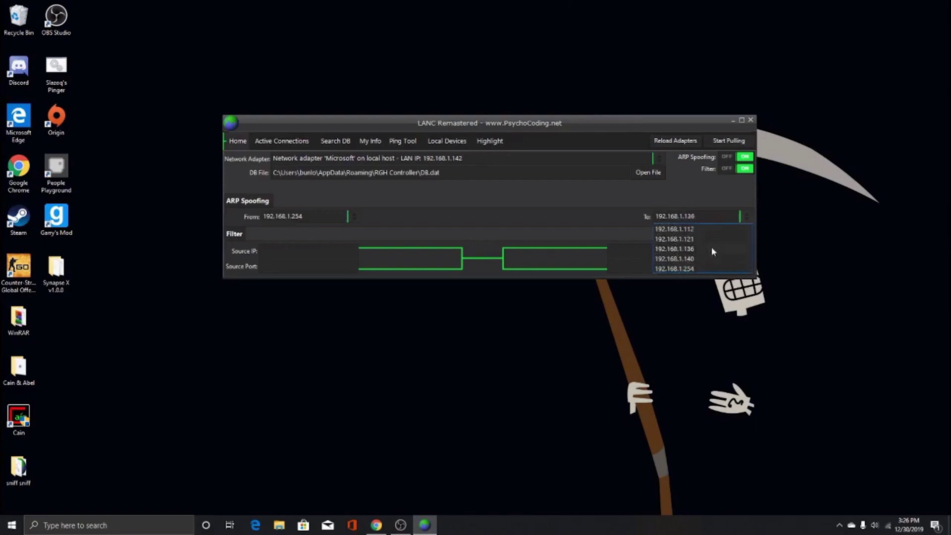
{"action": "left_click", "coordinate": [711, 251]}
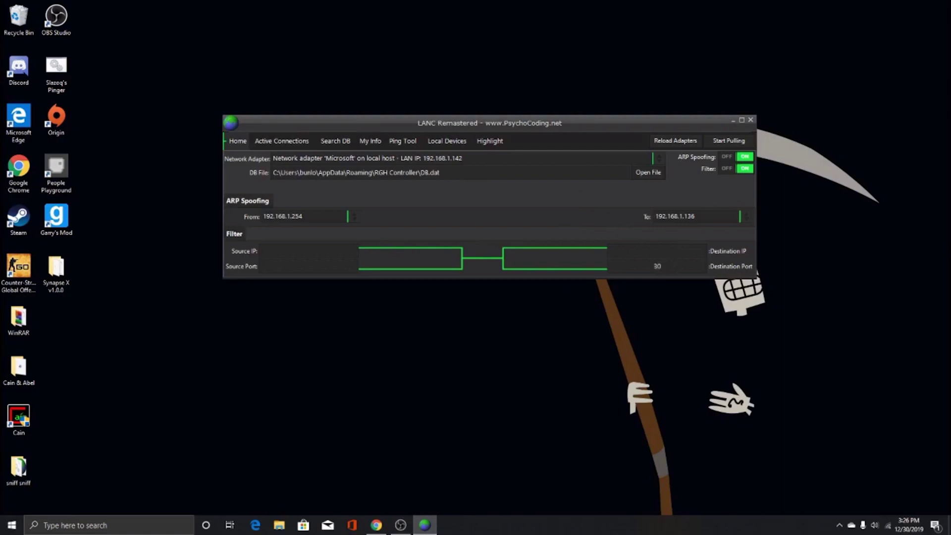
{"action": "type", "text": "74"}
{"action": "left_click", "coordinate": [711, 141]}
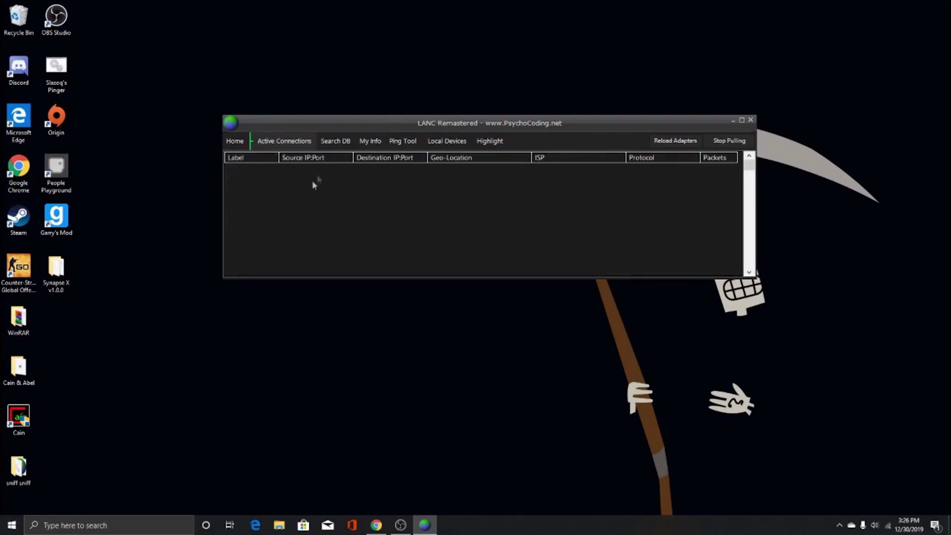
Review the two captured Microsoft Xbox LIVE connections, then stop pulling and return Home.
{"action": "left_click_drag", "start_coordinate": [614, 358], "coordinate": [808, 432]}
{"action": "left_click", "coordinate": [236, 140]}
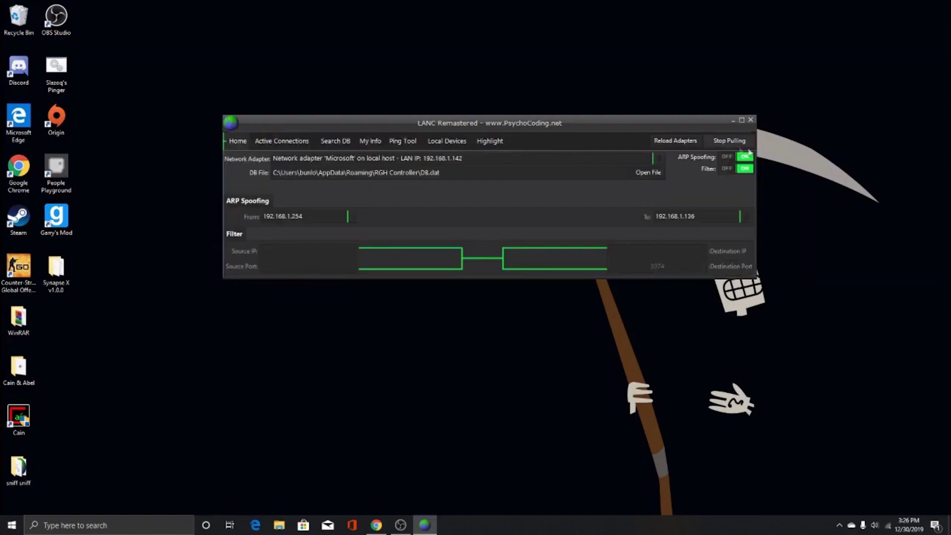
{"action": "left_click", "coordinate": [300, 145]}
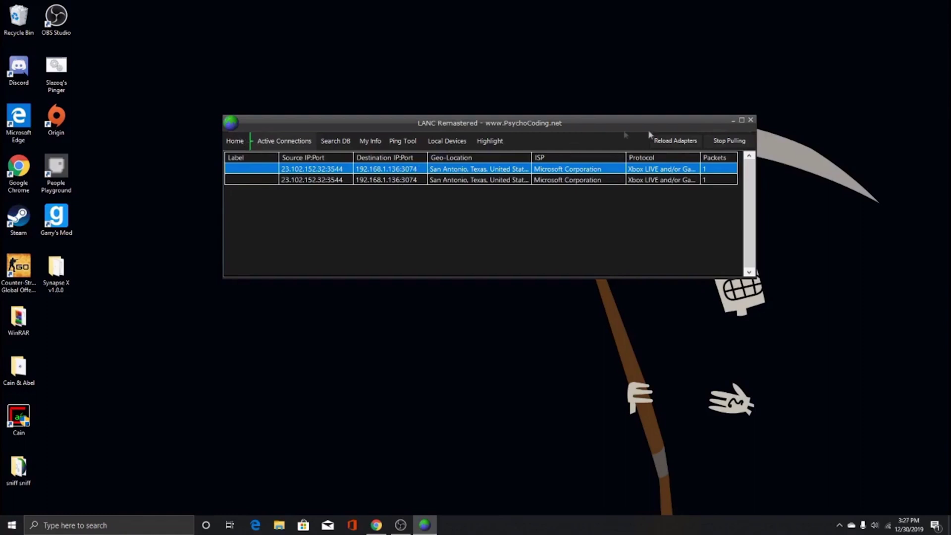
{"action": "left_click", "coordinate": [717, 144]}
{"action": "left_click", "coordinate": [243, 143]}
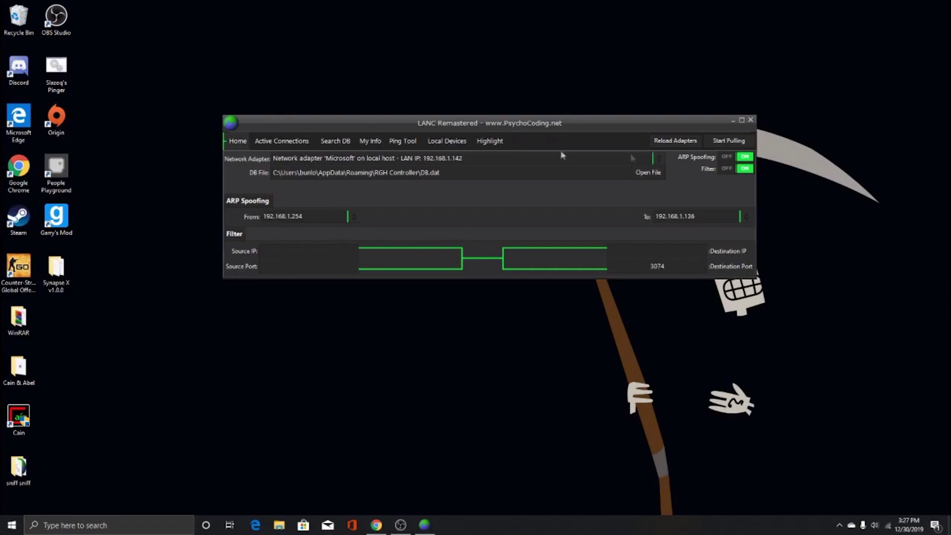
{"action": "left_click", "coordinate": [657, 250]}
{"action": "left_click", "coordinate": [672, 268]}
{"action": "key", "text": "ctrl+a"}
{"action": "key", "text": "Right"}
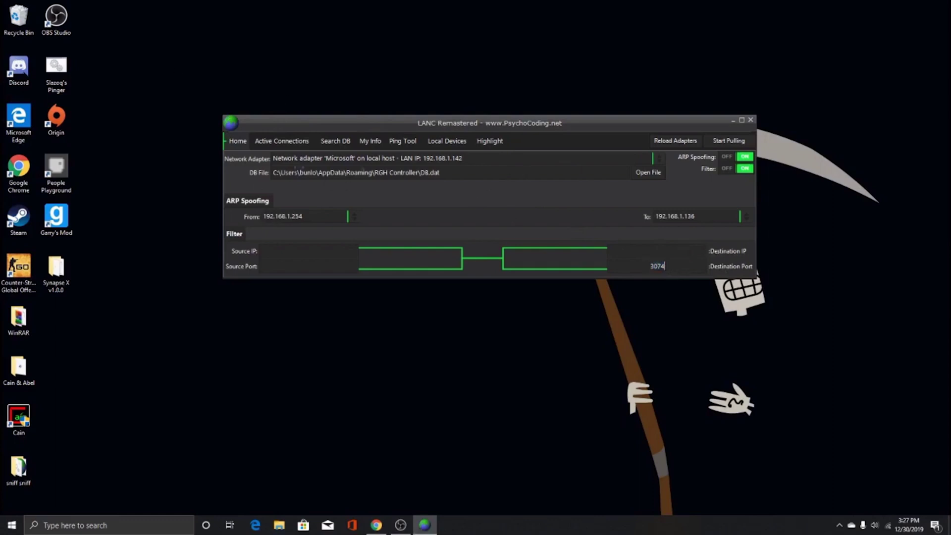